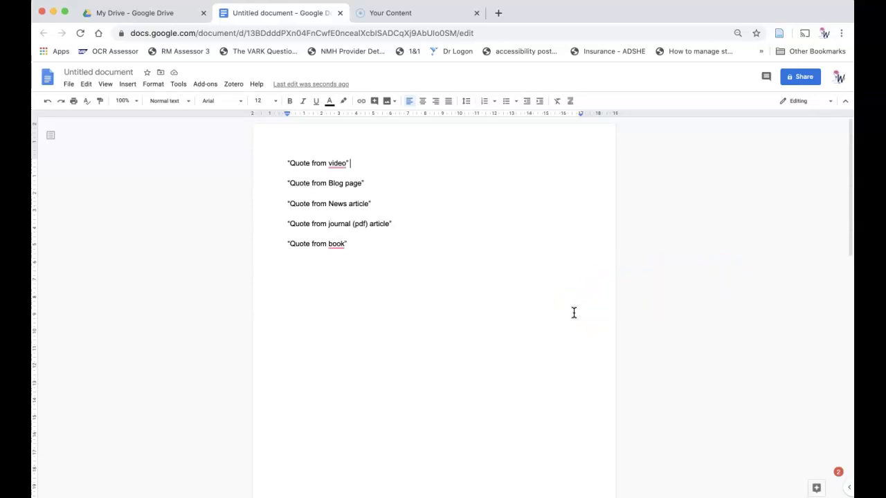
Step: Start a Zotero Add/edit citation after the video quote
mouse_move(507, 481)
click(233, 90)
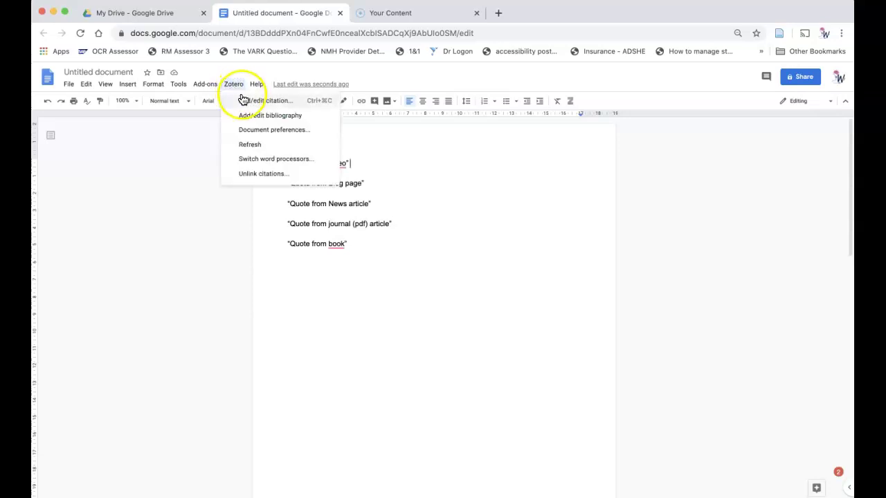
click(245, 102)
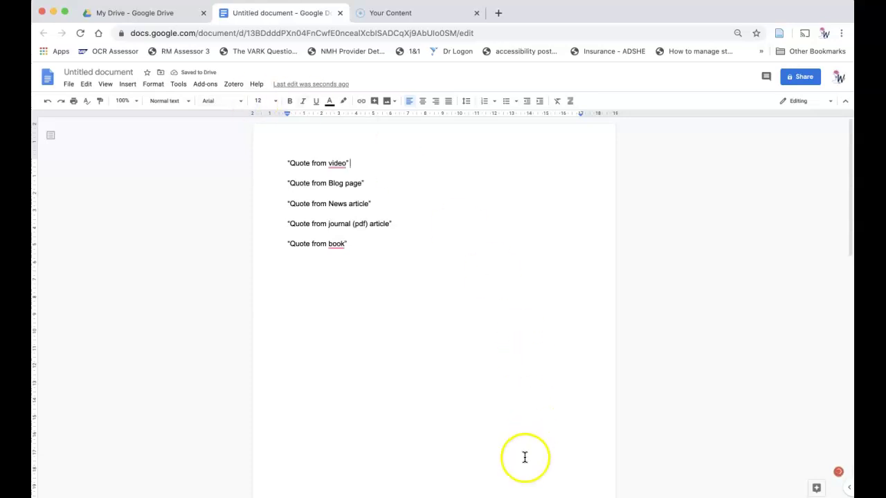
Step: Sign in with the Google account and allow Zotero access to Google Docs
mouse_move(557, 478)
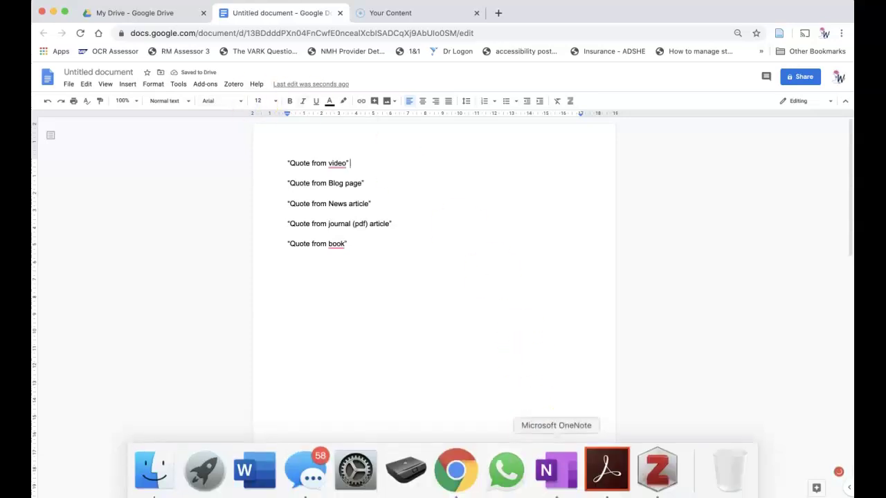
click(645, 477)
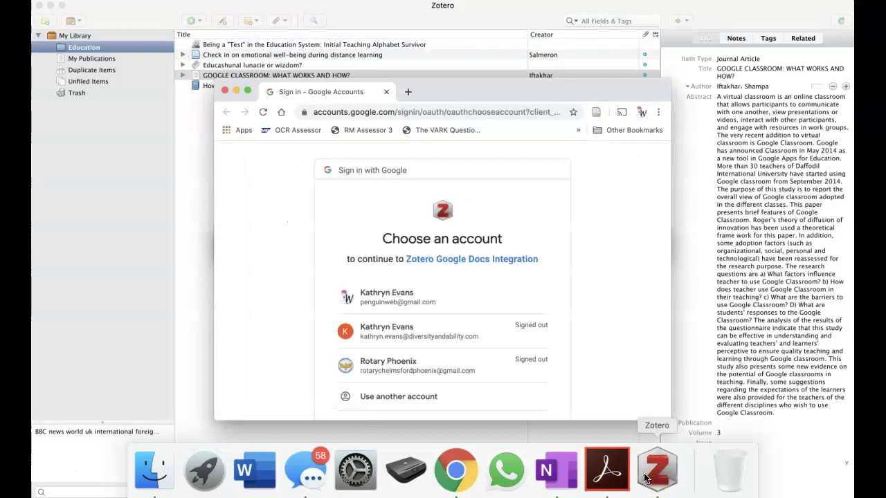
click(523, 322)
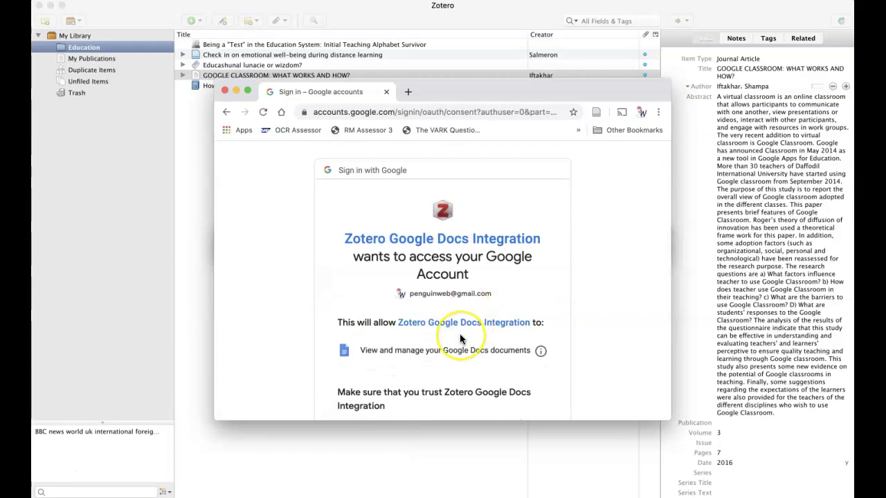
scroll(459, 334, down, 5)
click(531, 339)
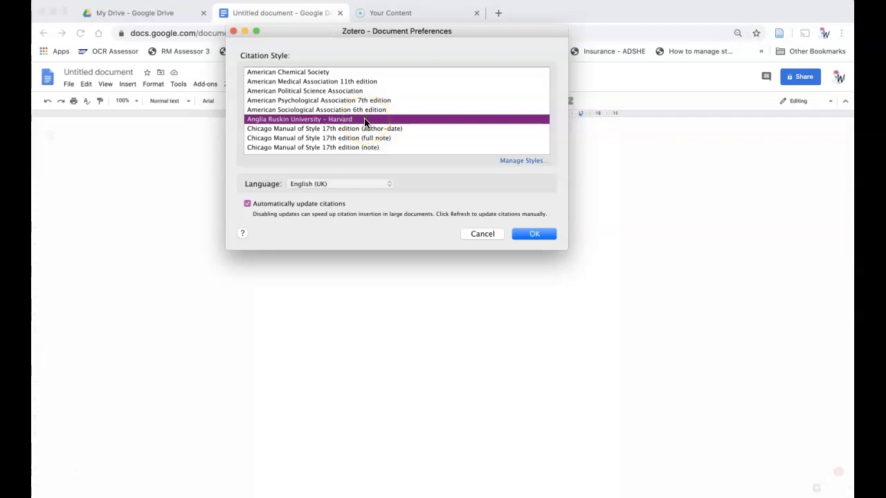
Step: Confirm Anglia Ruskin University – Harvard as the document's citation style
click(534, 234)
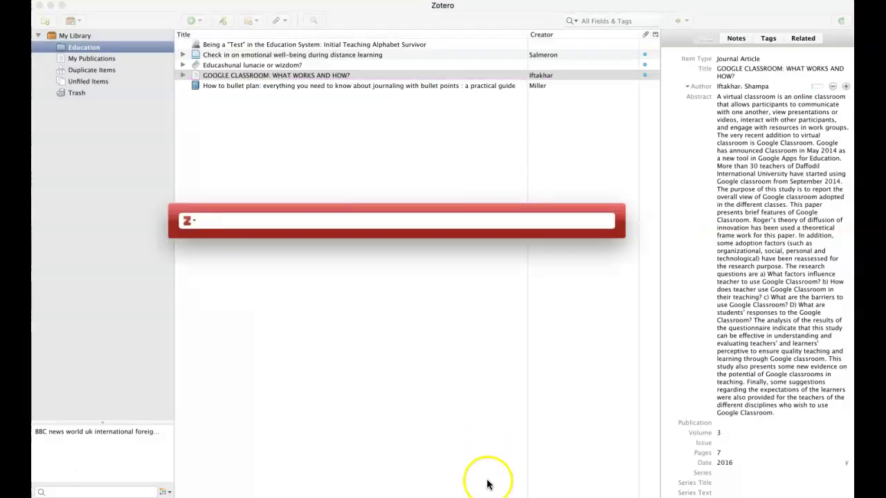
Step: Search 'bein' in Zotero and insert the Being a 'Test' video citation after the first quote
click(456, 472)
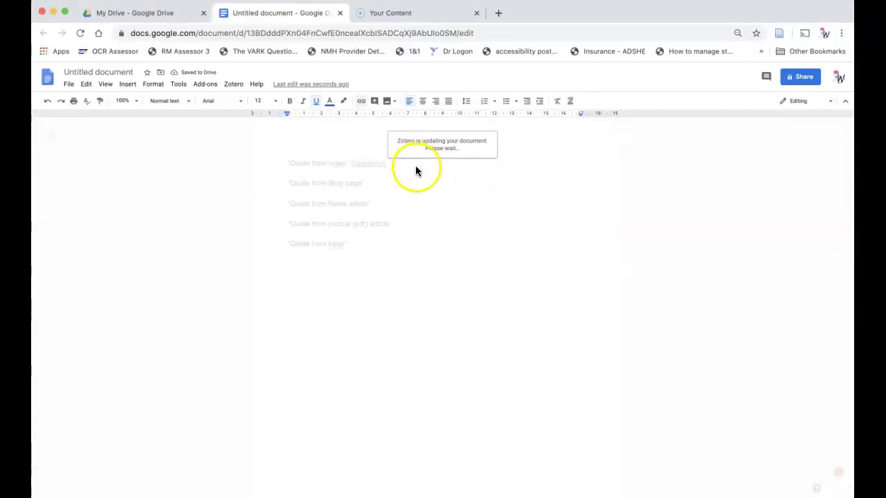
mouse_move(563, 493)
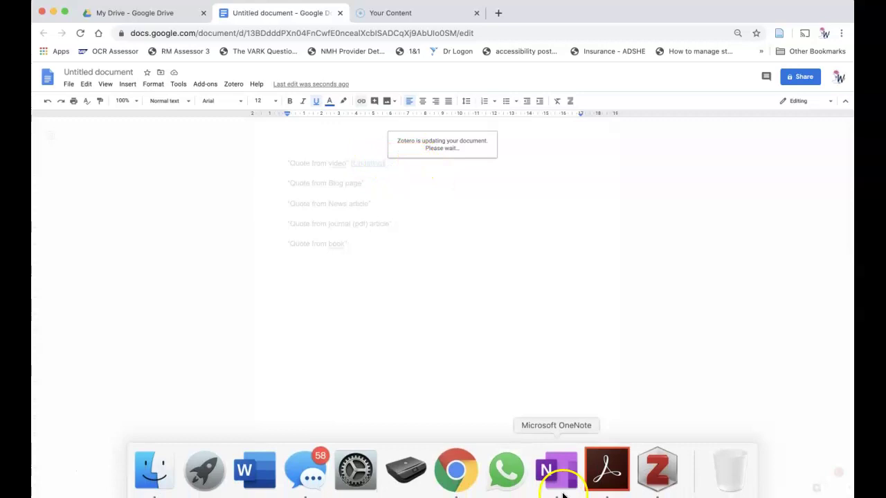
click(658, 470)
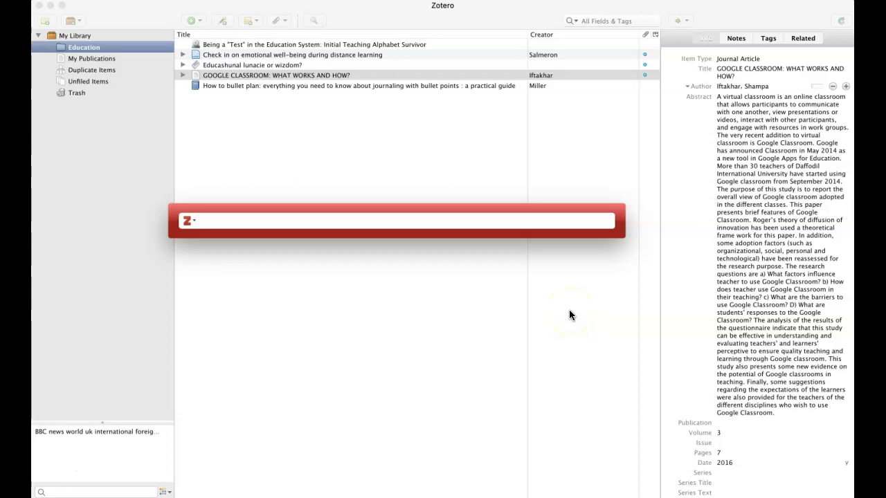
text(bein)
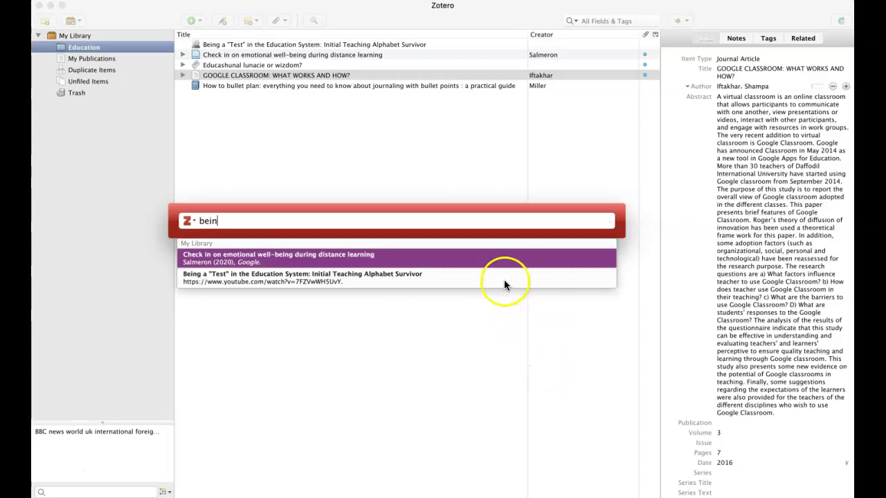
click(502, 279)
key(Return)
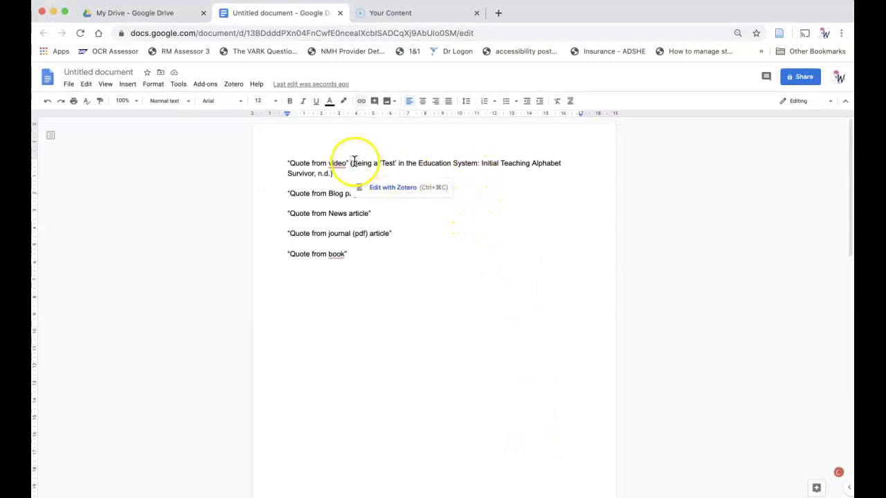
Step: Cite Salmeron, 2020 after the Blog page quote
click(431, 213)
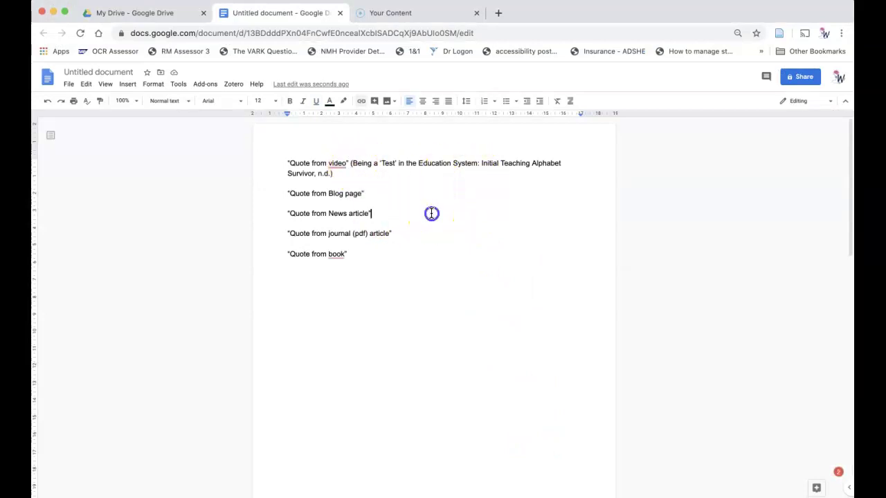
click(392, 192)
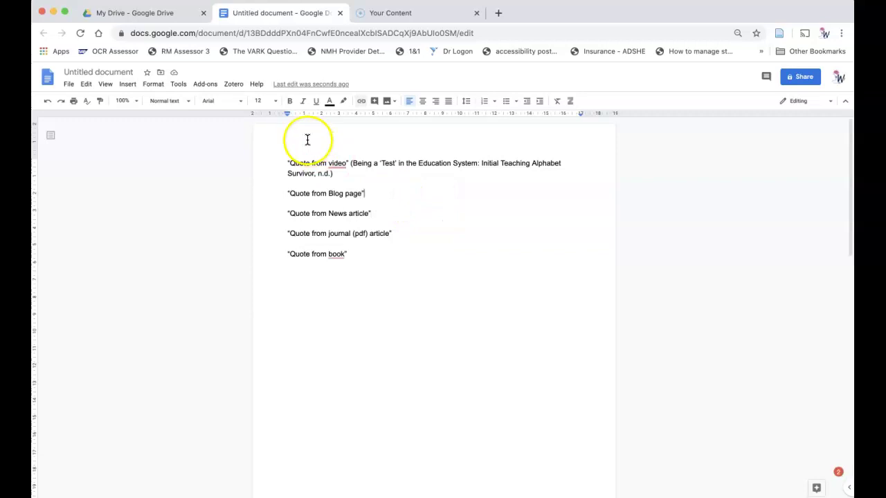
click(236, 84)
click(249, 103)
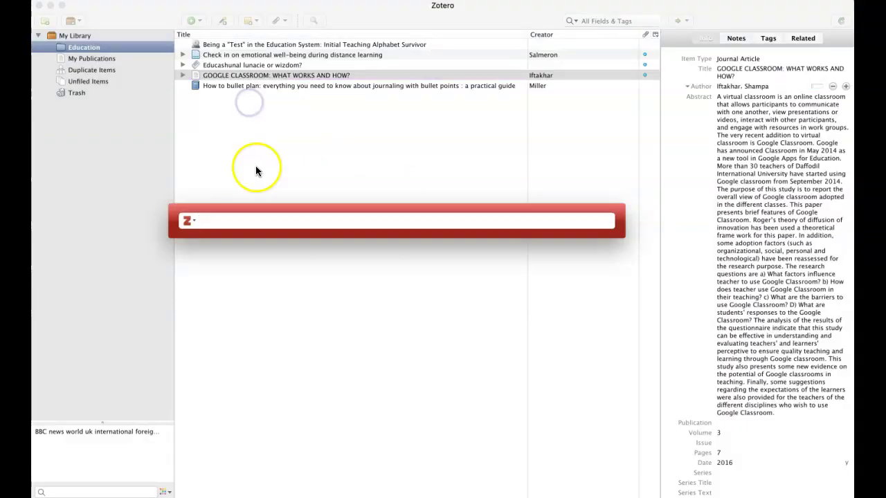
text(salme)
click(267, 264)
key(Return)
Step: Cite Educashunal lunacie or wizdom?, 2001 after the News article quote
click(418, 210)
click(235, 84)
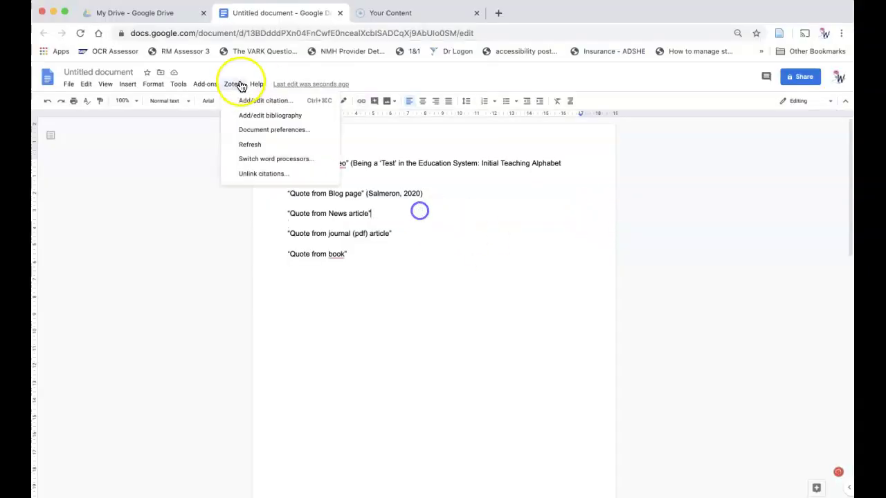
click(249, 102)
text(ed)
click(249, 351)
key(Return)
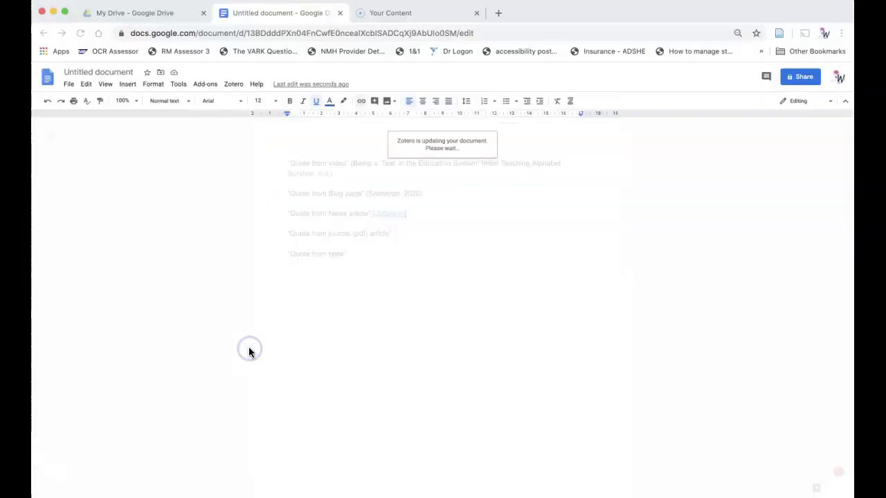
Step: Cite Iftakhar, 2016 (Google Classroom: What Works and How?) after the journal quote
click(511, 231)
click(235, 84)
click(249, 103)
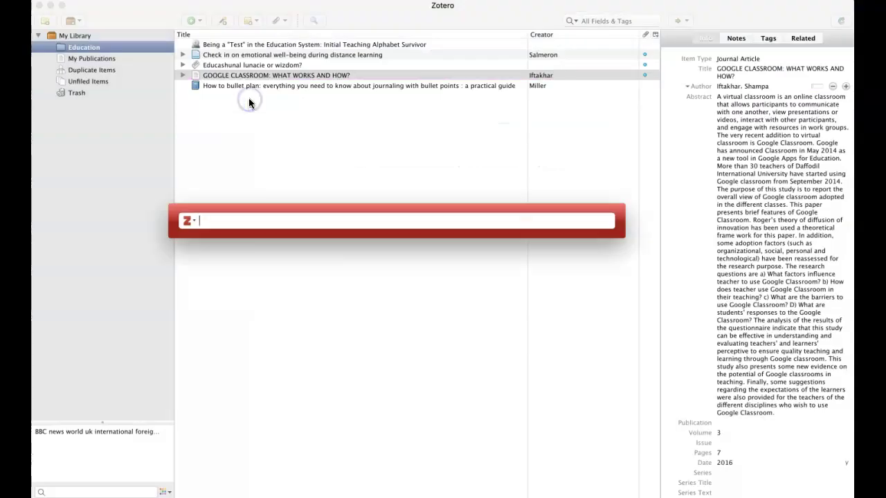
text(googl)
click(252, 255)
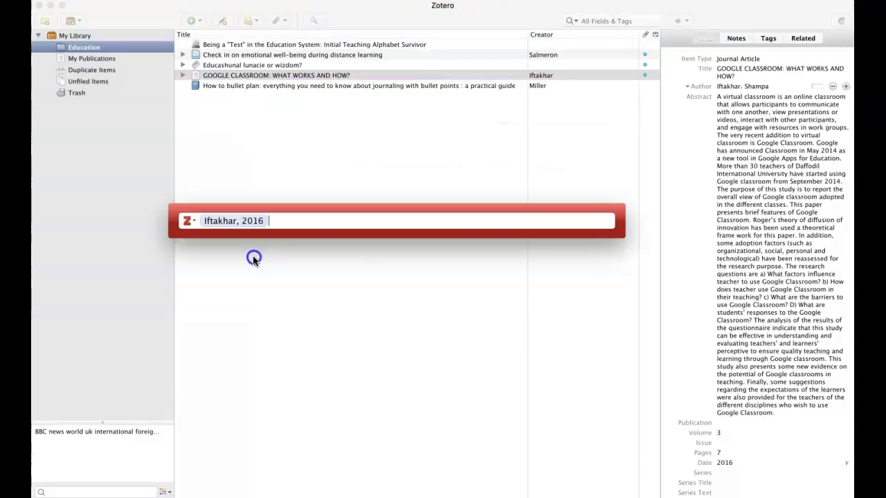
key(Return)
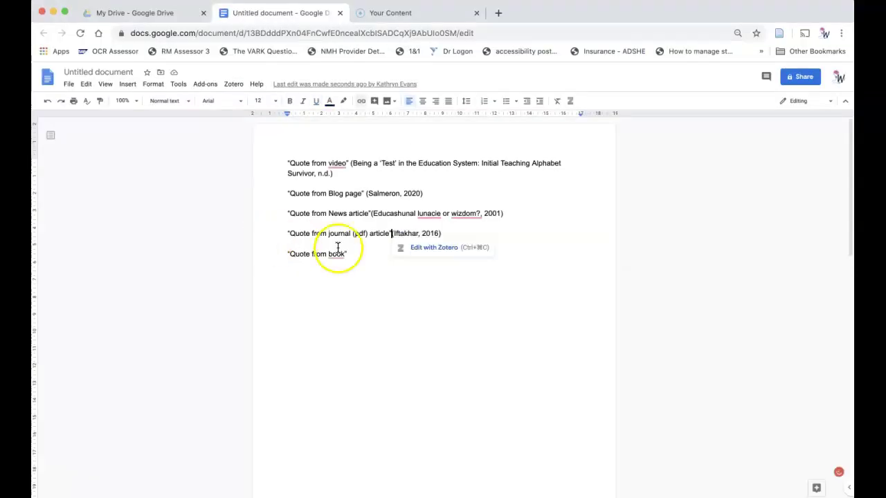
click(362, 257)
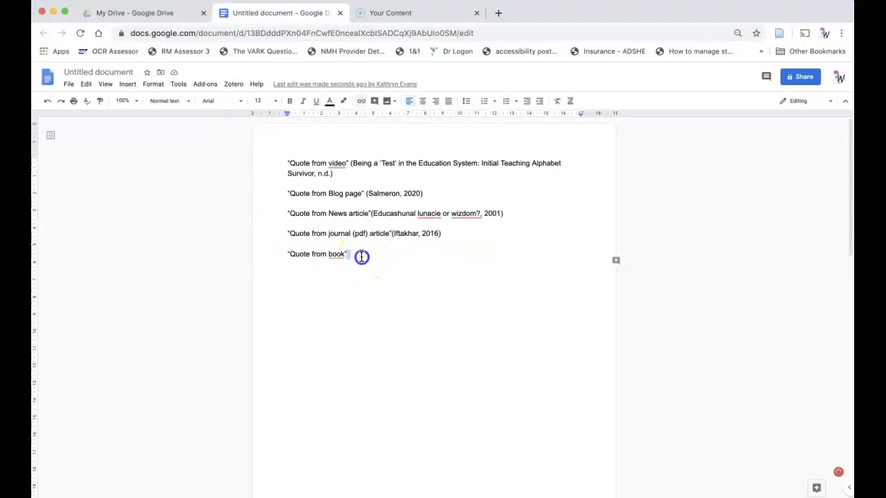
Step: Insert the Miller, 2017 'How to bullet plan' book citation with page 42 after the book quote
click(232, 85)
click(241, 102)
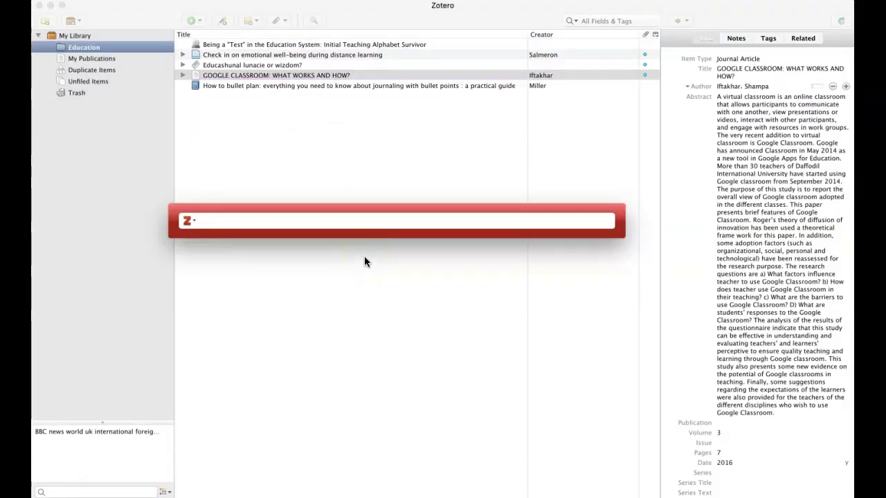
click(360, 221)
text(how)
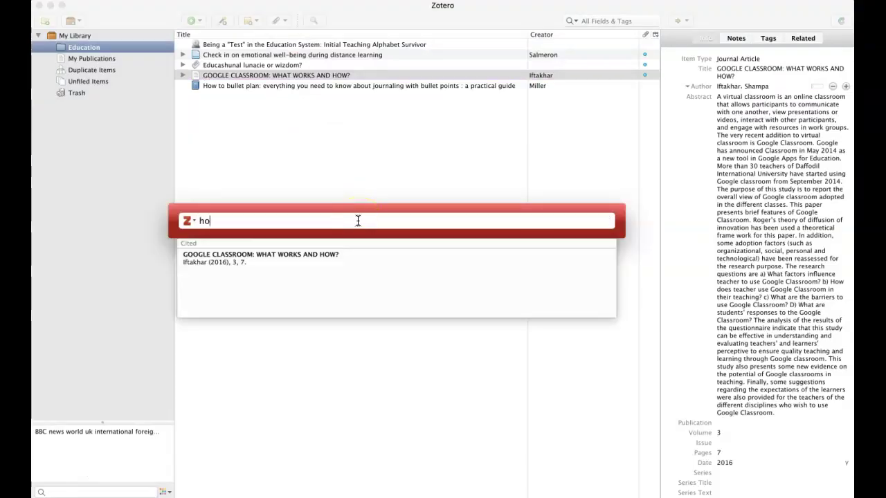
click(363, 316)
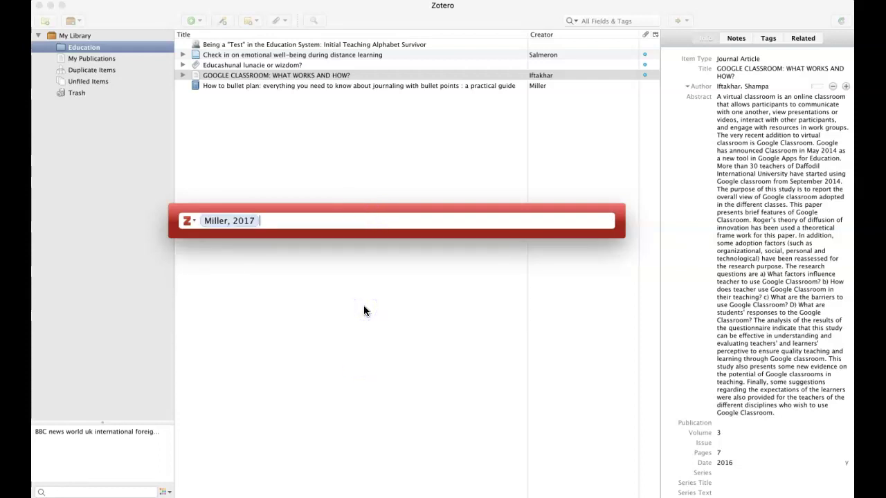
text(42)
key(Return)
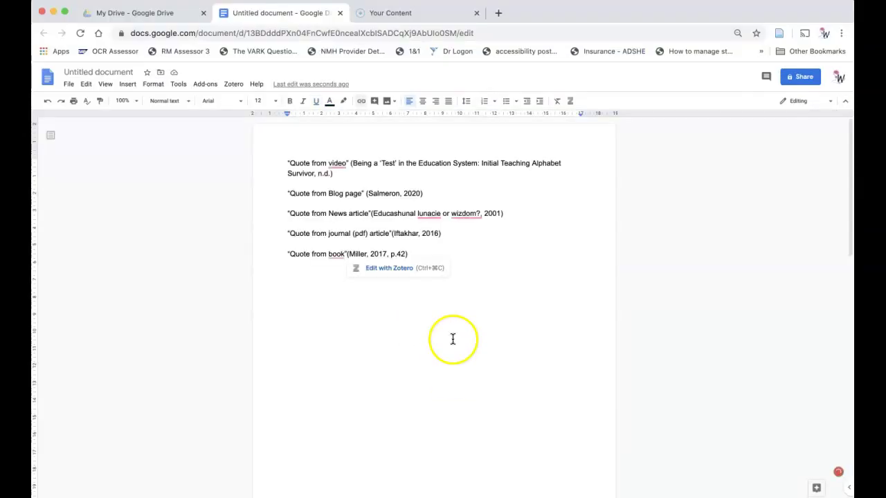
Step: Insert a Zotero bibliography directly below the Bibliography heading on page 2
click(475, 245)
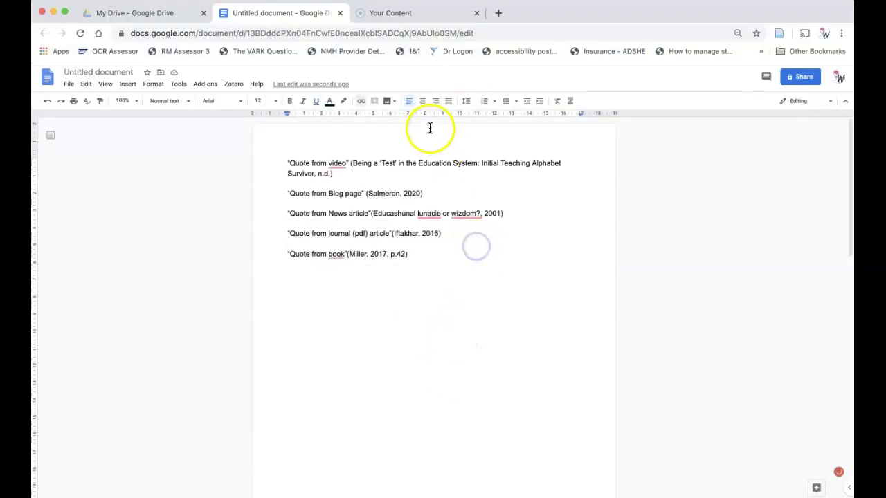
scroll(422, 248, down, 10)
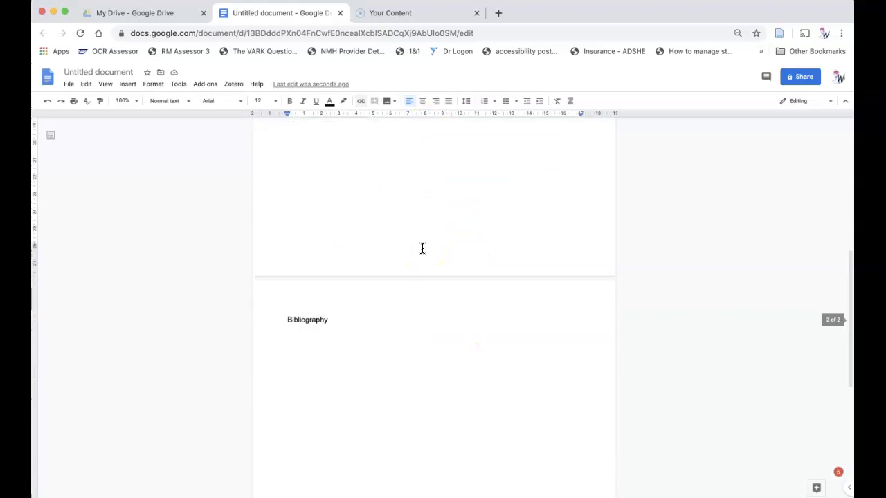
click(297, 309)
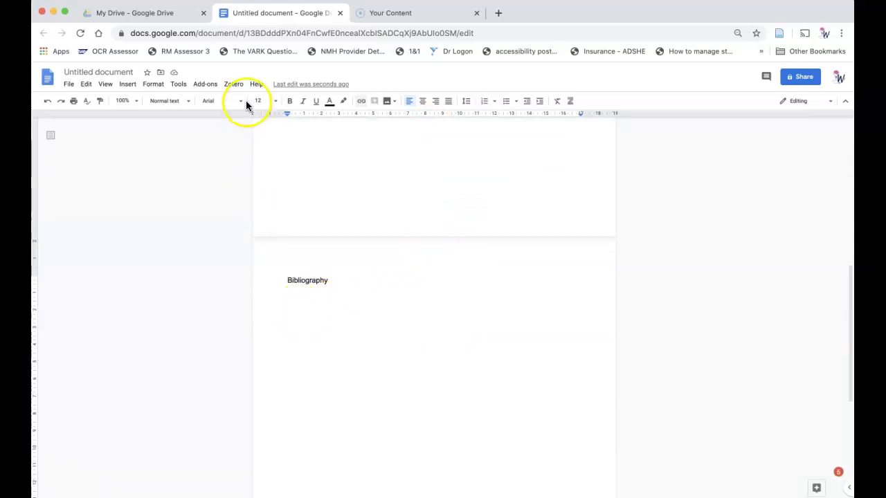
click(234, 84)
click(253, 116)
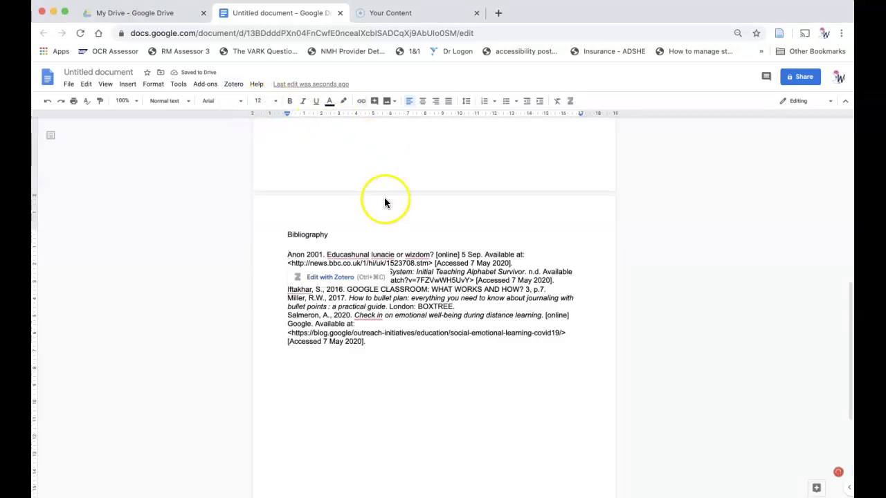
Step: Add blank lines after the Anon, Being a Test, Iftakhar and Miller bibliography entries
click(539, 258)
key(Return)
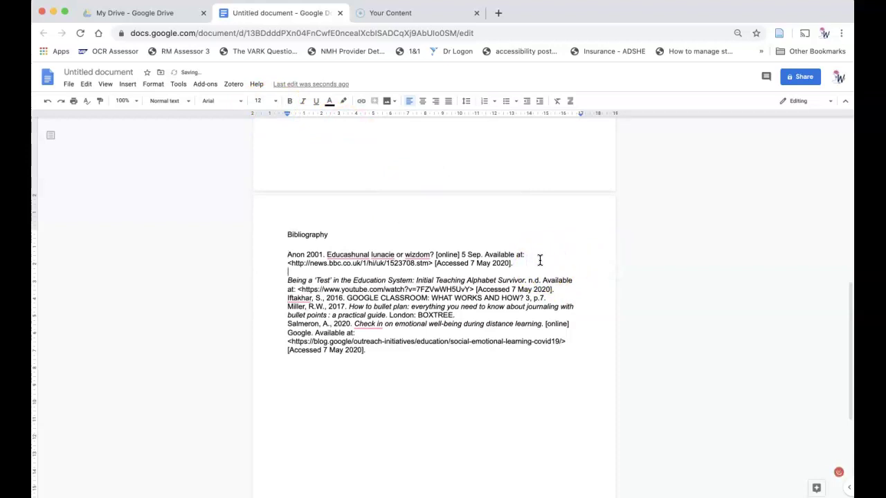
click(563, 290)
key(Return)
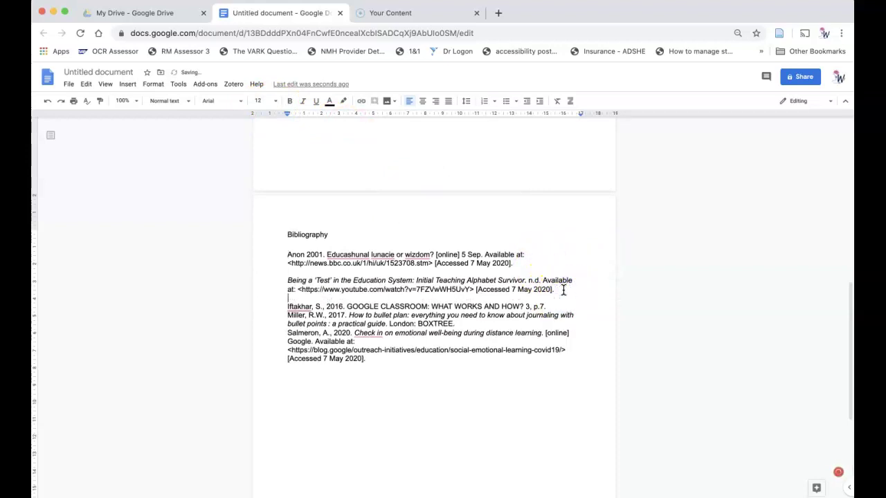
click(563, 305)
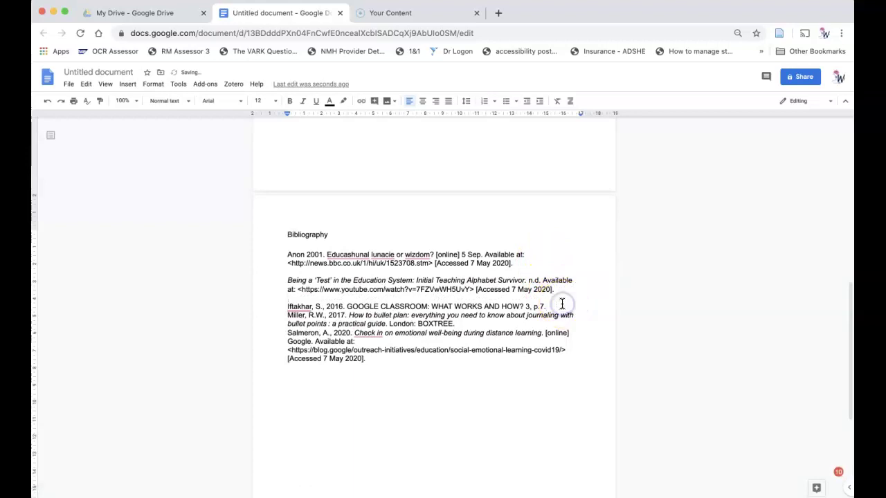
key(Return)
click(486, 333)
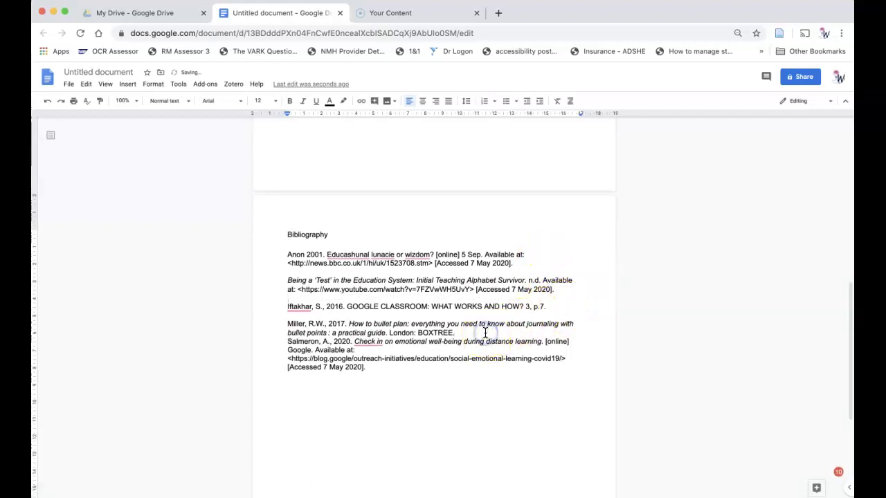
key(Return)
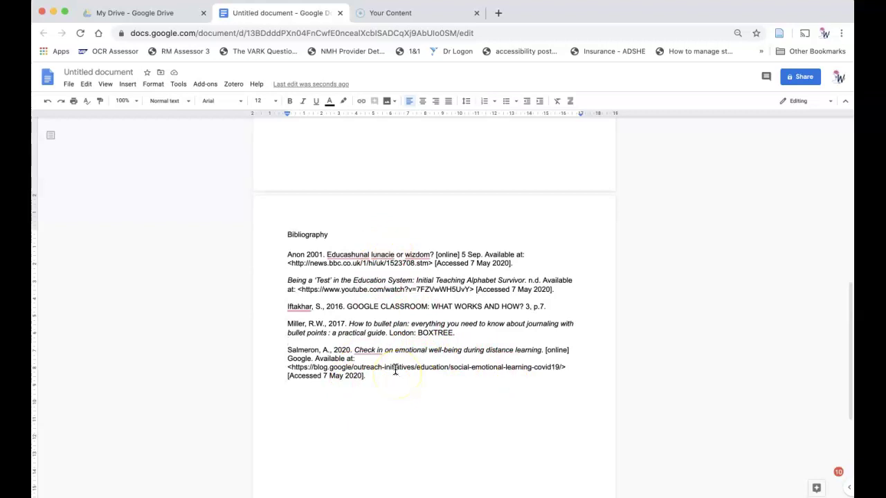
click(377, 359)
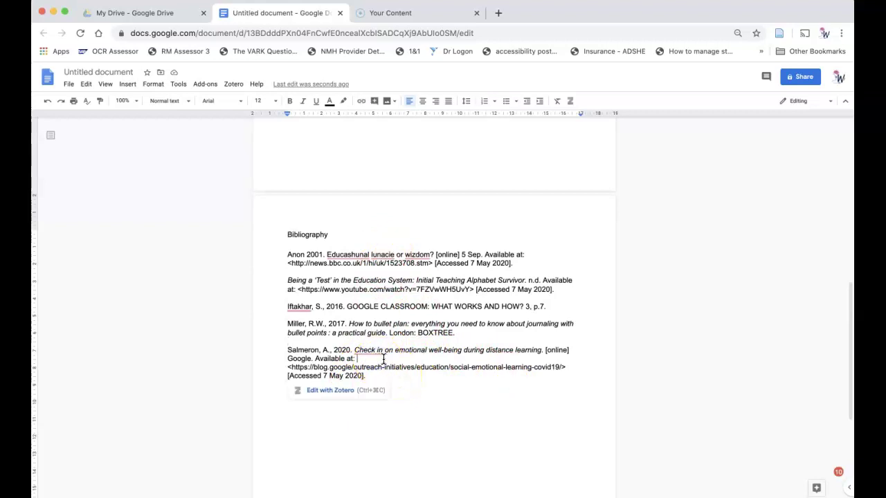
scroll(381, 359, down, 1)
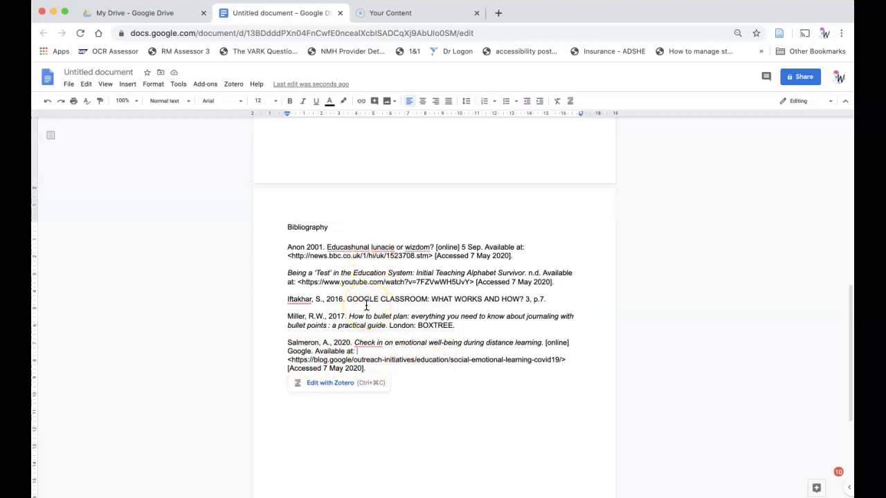
Step: Check the Educashunal lunacie or wizdom? record's date in Zotero without changing it
mouse_move(426, 493)
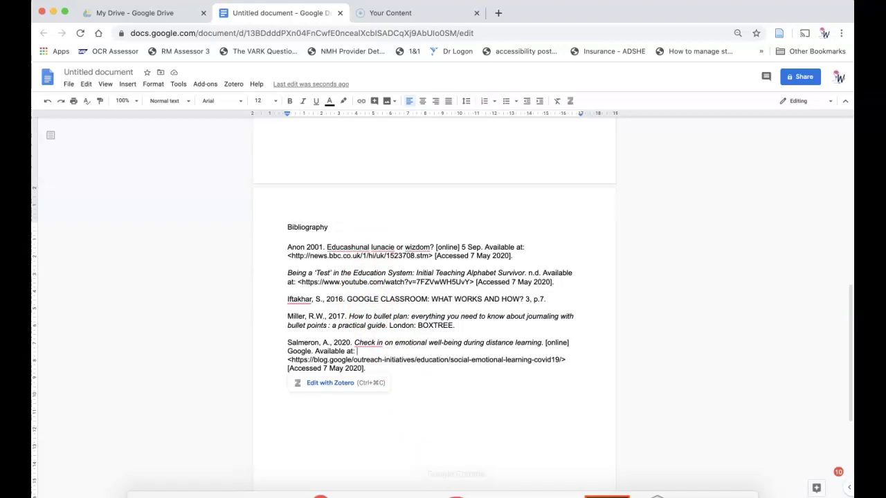
click(654, 472)
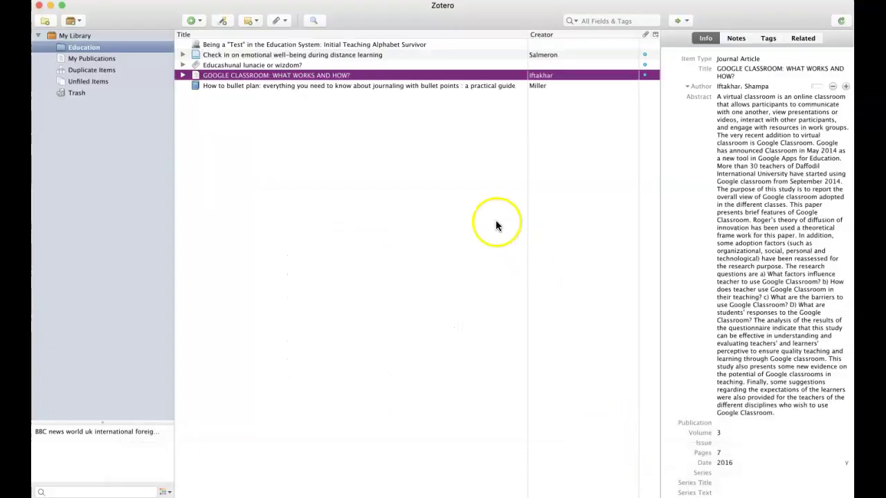
click(340, 64)
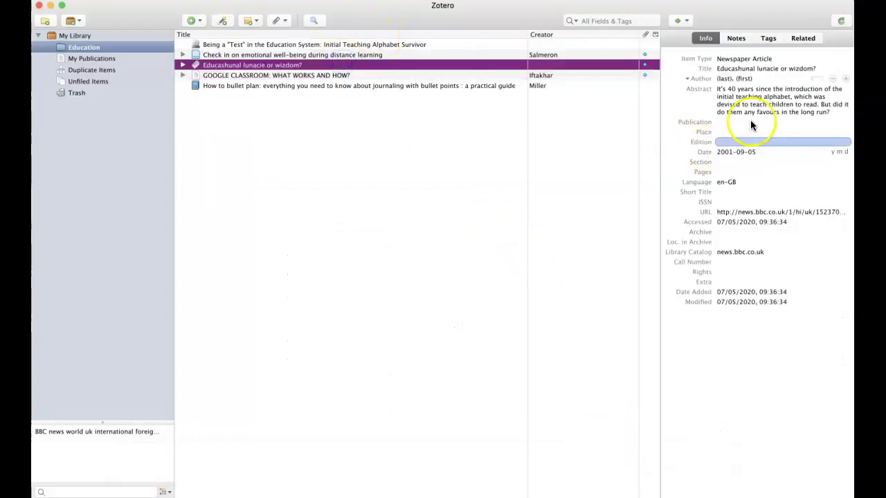
click(747, 151)
click(736, 278)
click(714, 417)
mouse_move(663, 490)
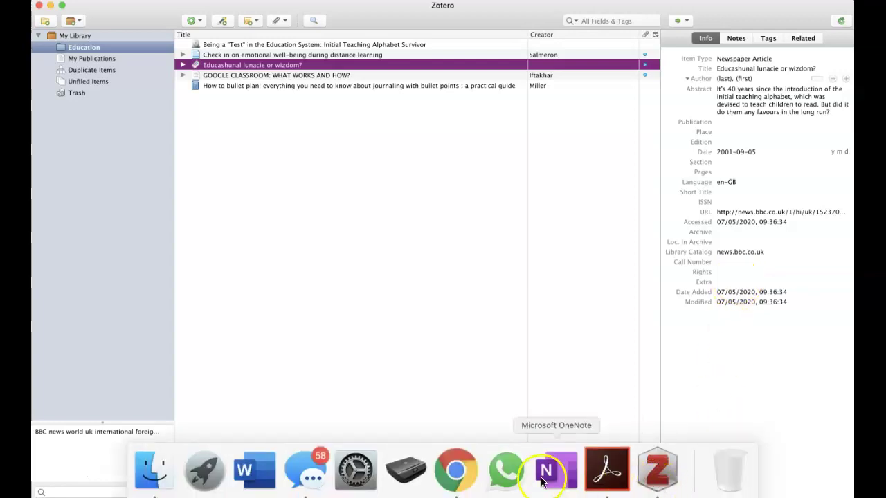
click(455, 473)
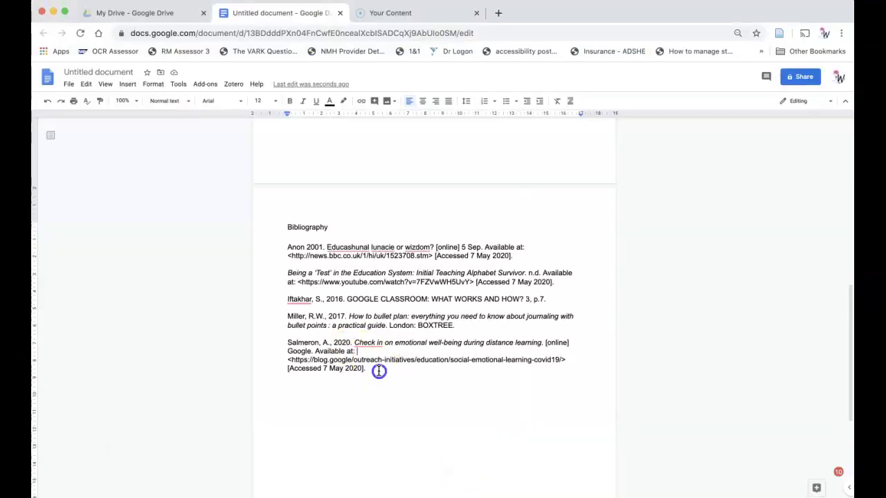
Step: Delete the five bibliography entries, refresh Zotero citations, and insert a fresh bibliography
drag(378, 370, 268, 250)
key(BackSpace)
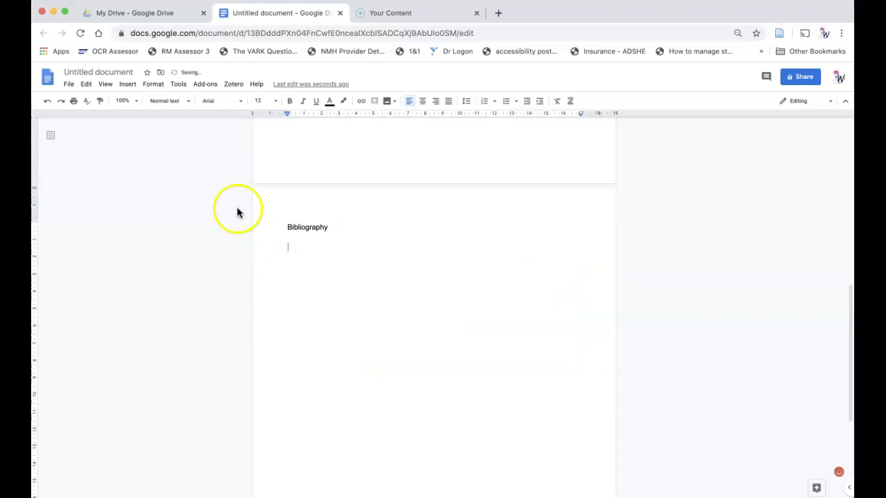
click(232, 84)
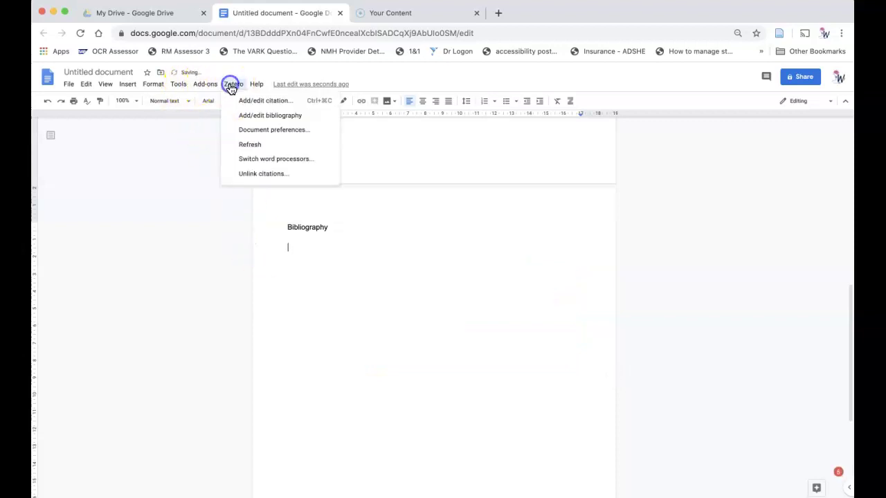
click(251, 144)
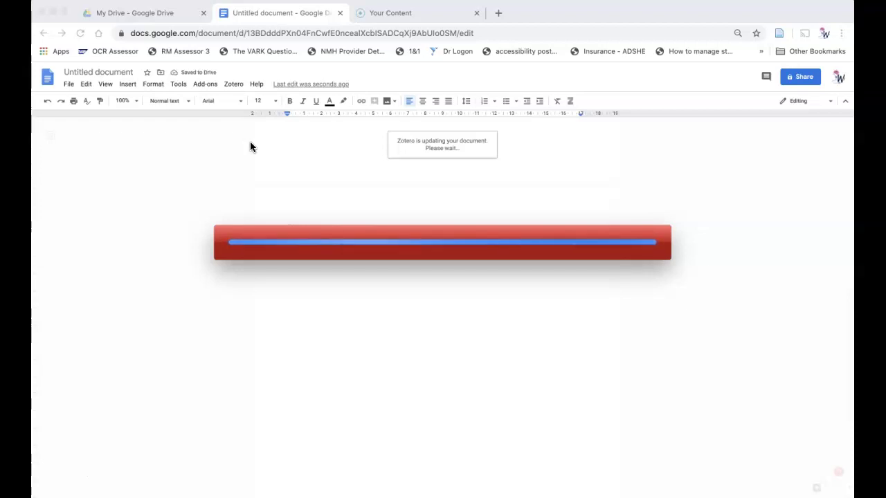
click(233, 84)
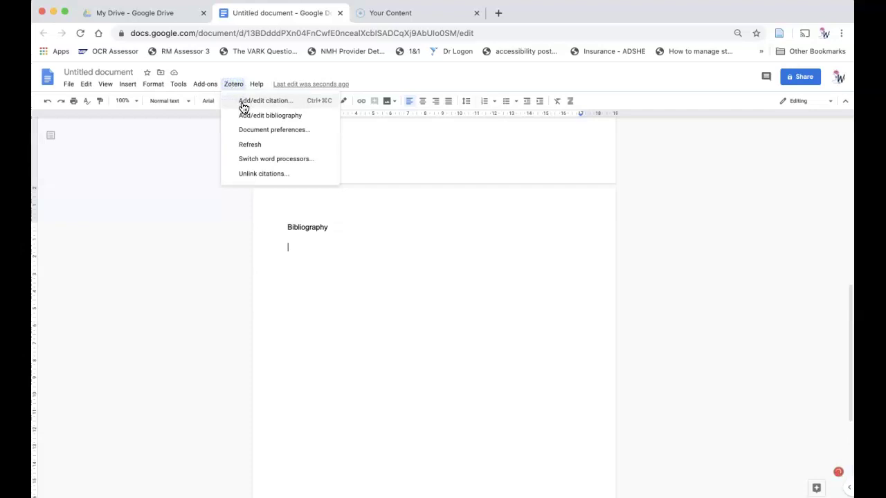
click(245, 114)
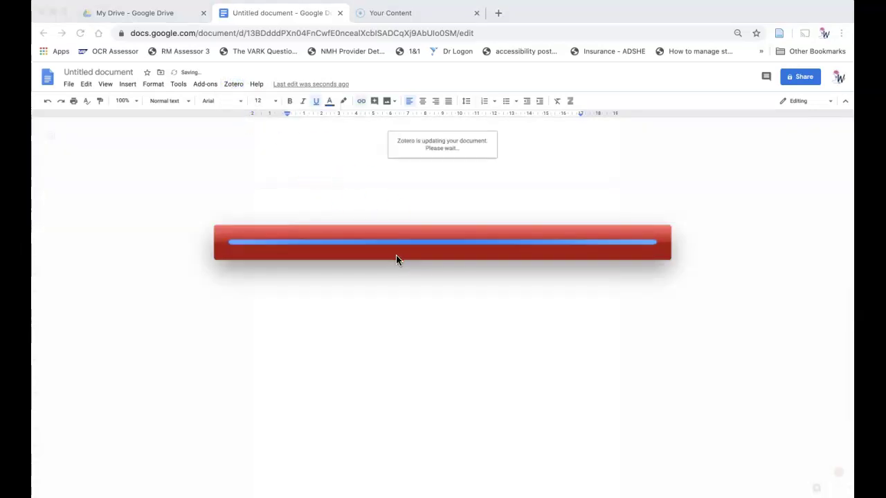
Step: Insert a blank line after the Anon 2001 bibliography entry
click(504, 242)
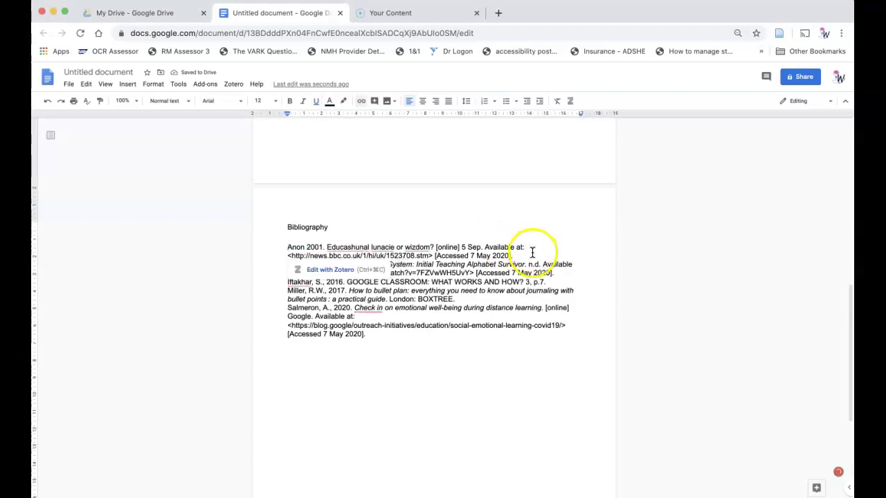
key(Return)
click(553, 291)
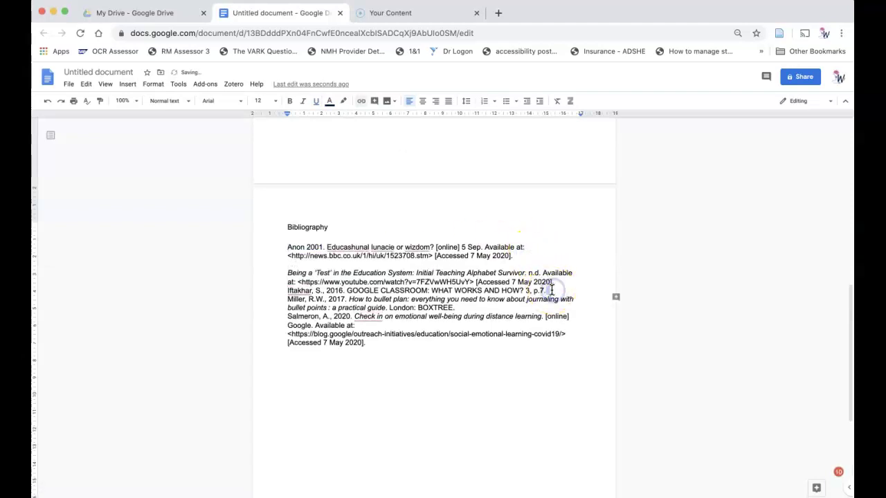